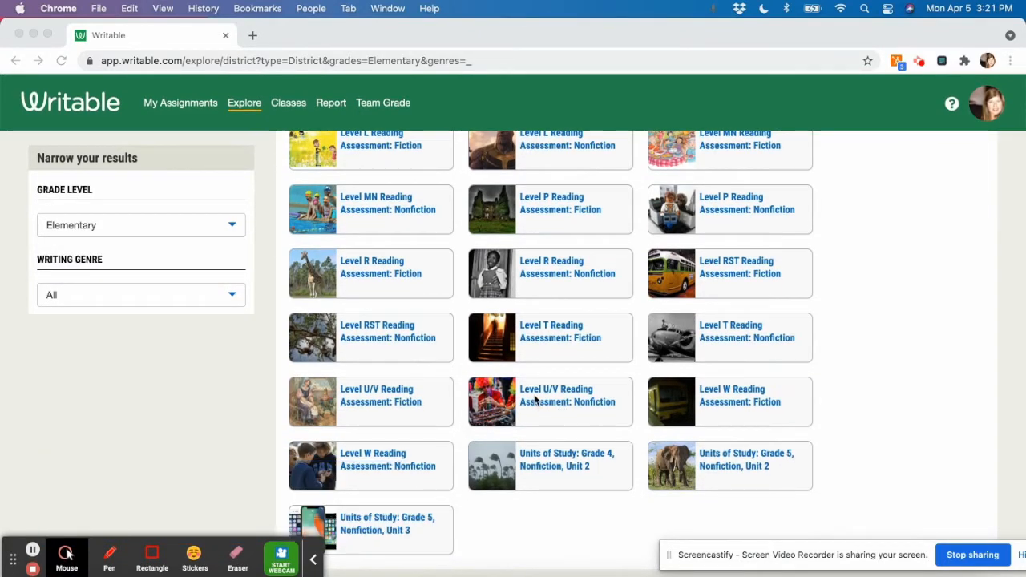
# Preview the Level U/V Reading Assessment: Nonfiction as a student and look through its reading passages
pyautogui.click(528, 401)
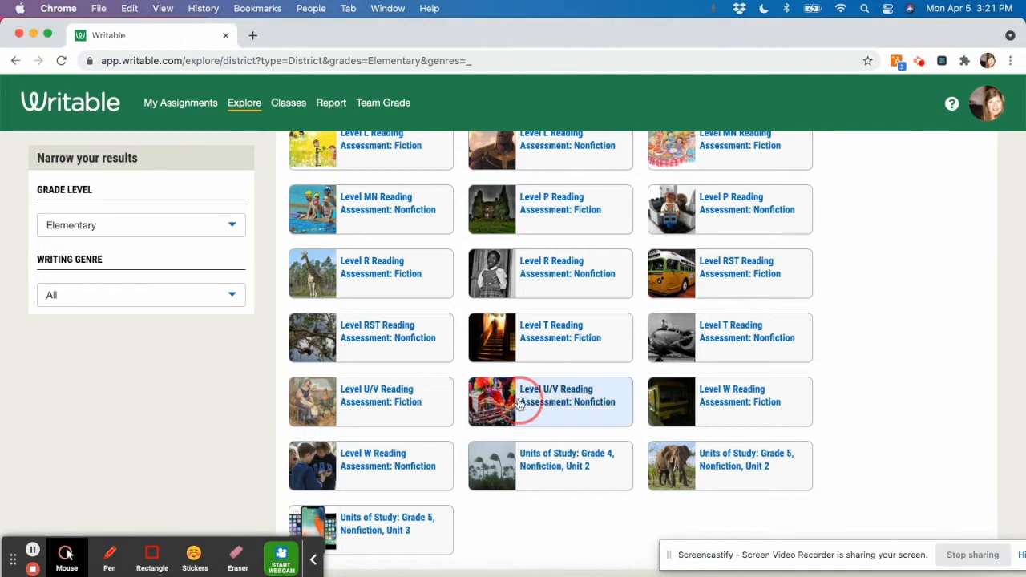
pyautogui.scroll(-1, 642, 500)
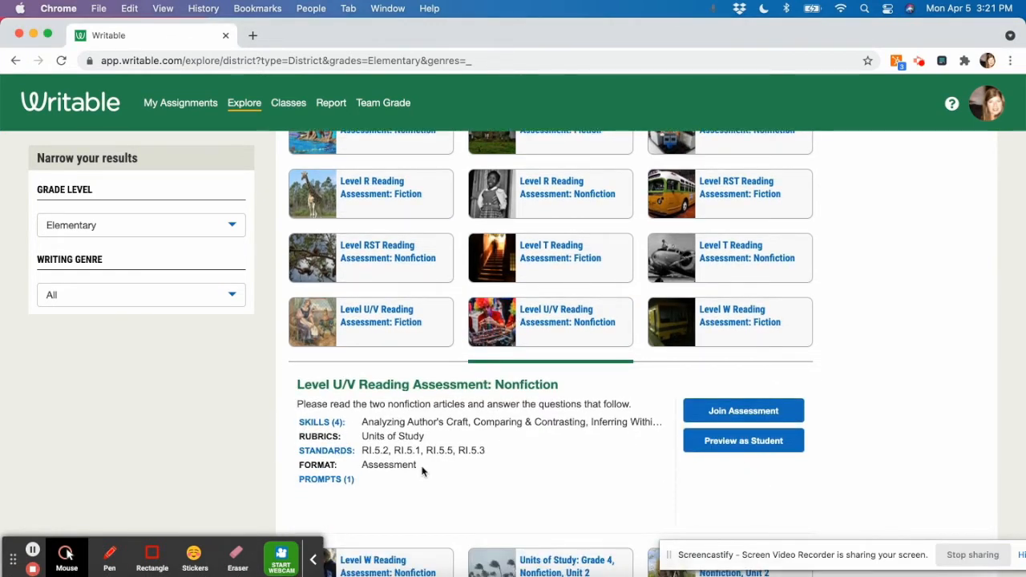
pyautogui.click(726, 444)
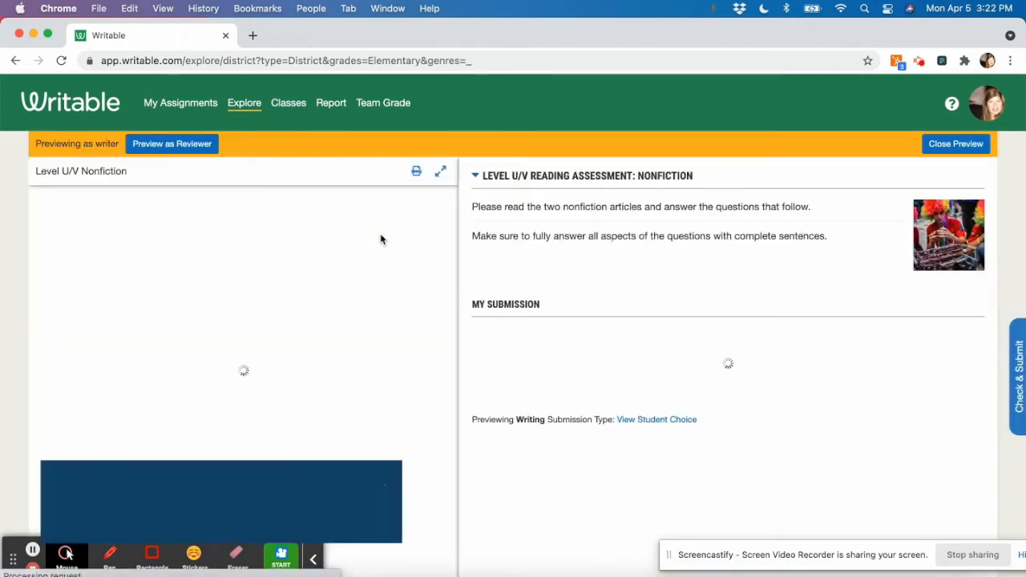
pyautogui.scroll(-2, 206, 389)
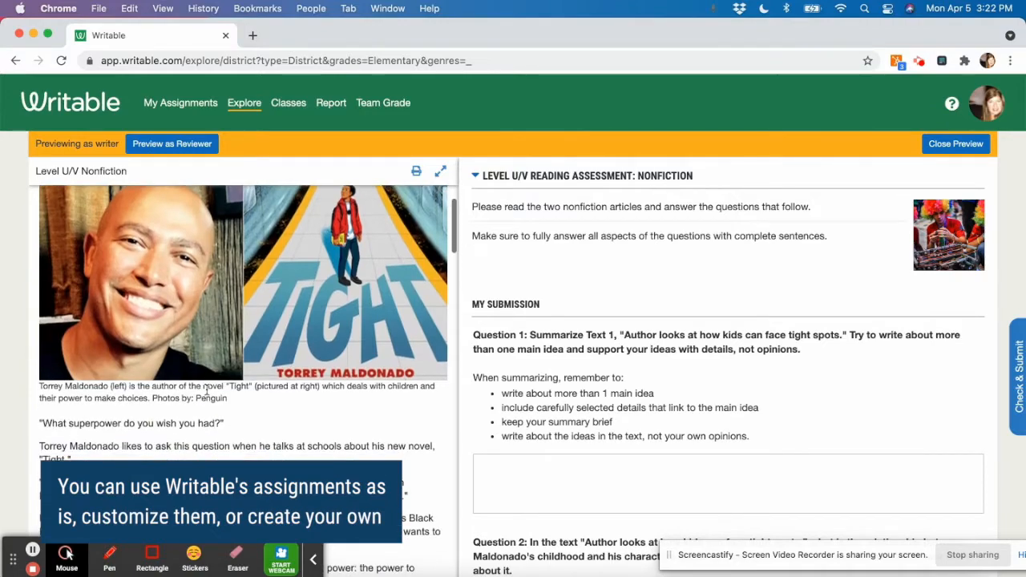
pyautogui.scroll(-10, 206, 388)
pyautogui.scroll(12, 206, 389)
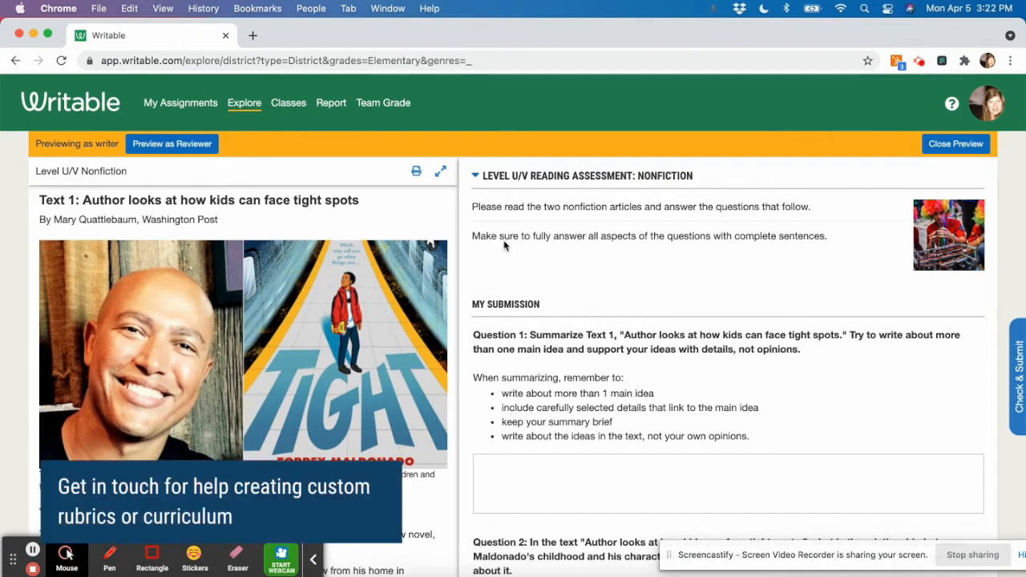
# Close the student preview and join the Level U/V Reading Assessment: Nonfiction
pyautogui.click(955, 144)
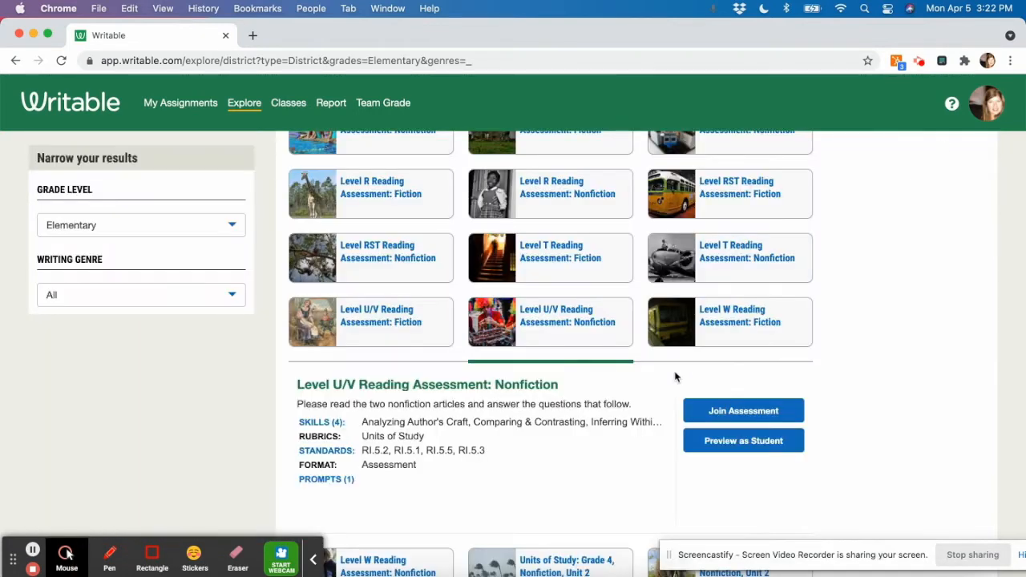
pyautogui.click(725, 411)
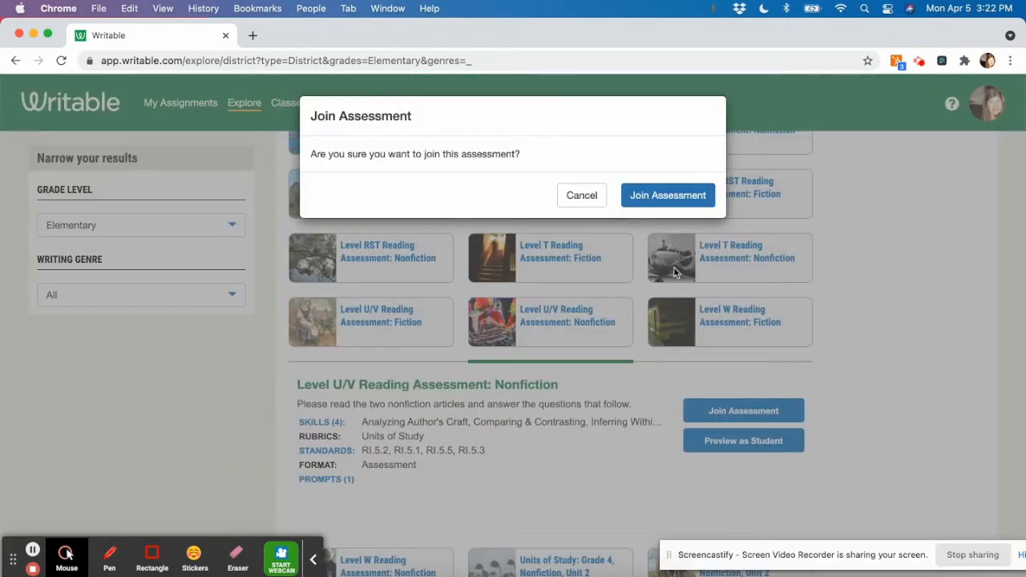
pyautogui.click(638, 195)
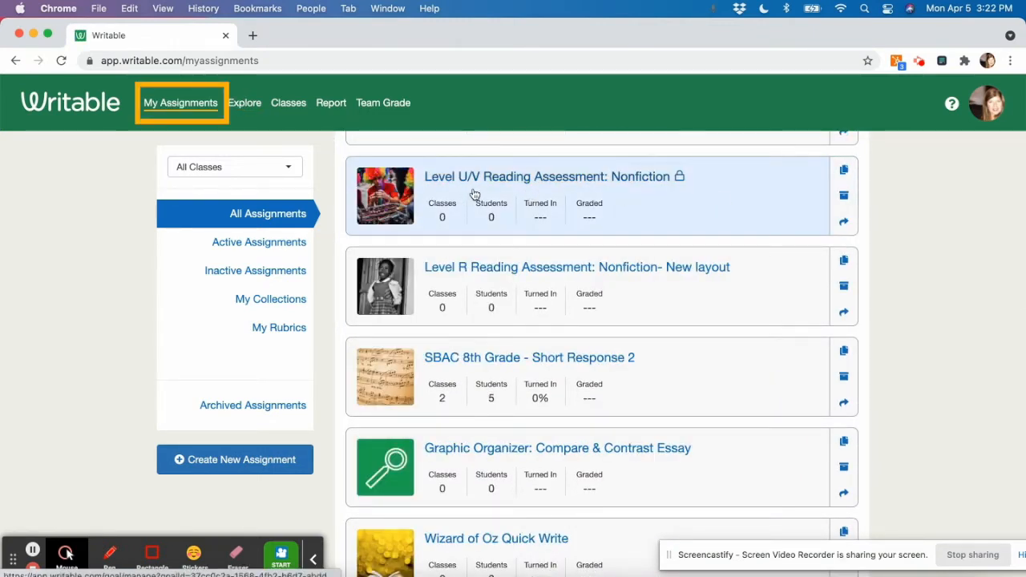
# Explore the My District assignments and filter them to the Middle school grade level
pyautogui.click(244, 104)
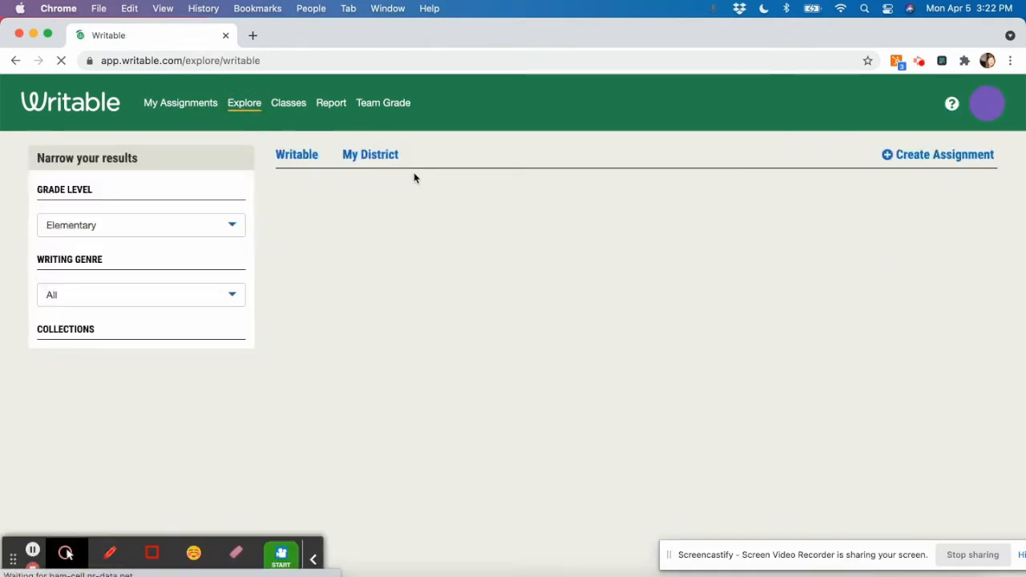
pyautogui.click(359, 158)
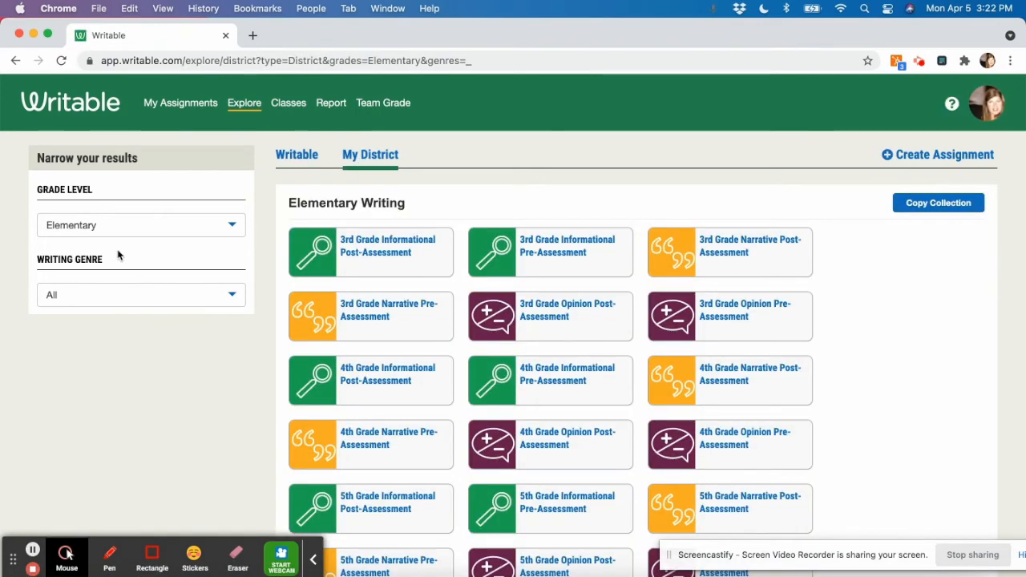
pyautogui.click(109, 233)
pyautogui.click(144, 288)
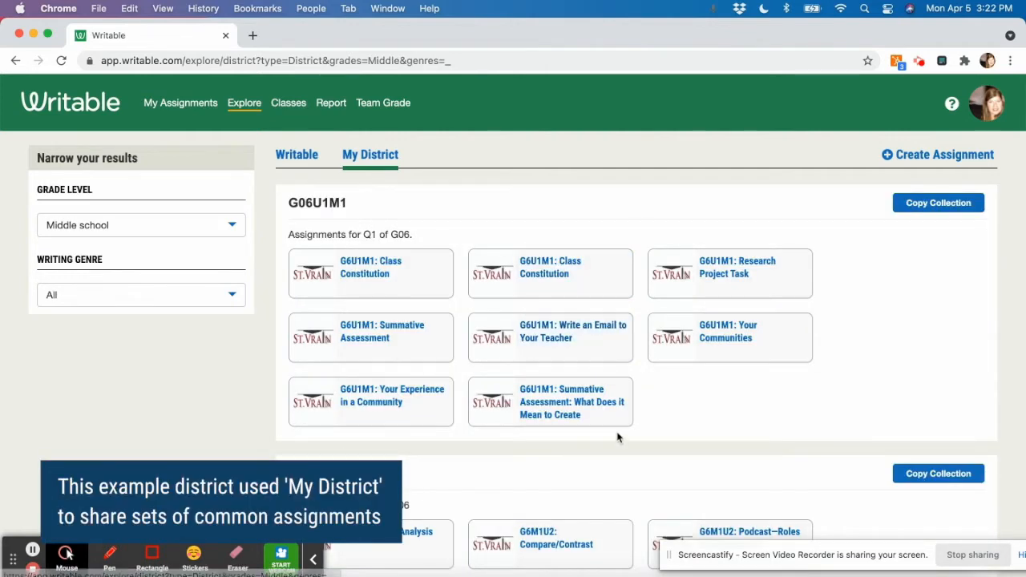
# Copy the assignment G6U1M3: Radical No More from the G06U2M3 collection
pyautogui.scroll(-5, 617, 437)
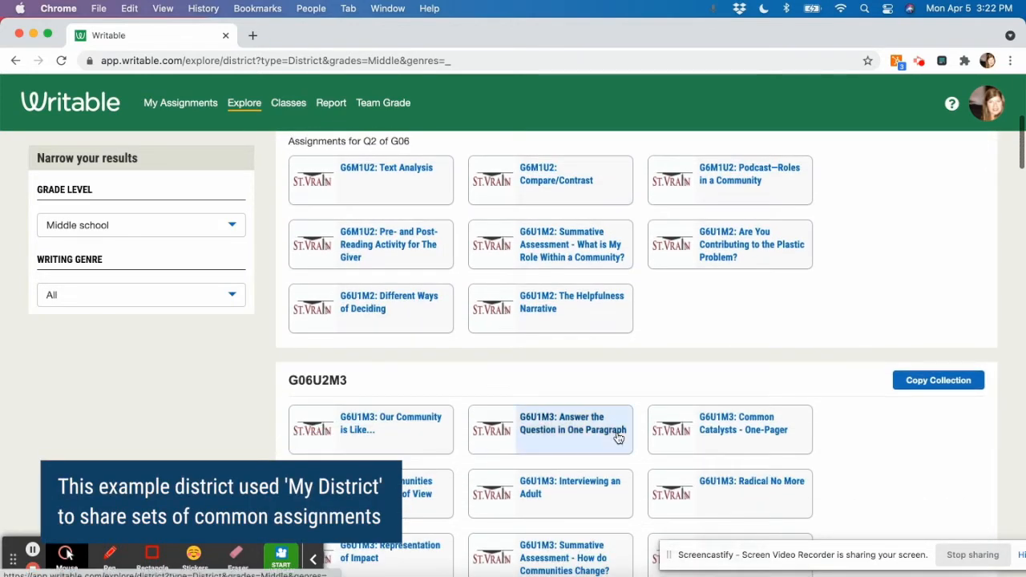
pyautogui.scroll(-2, 618, 437)
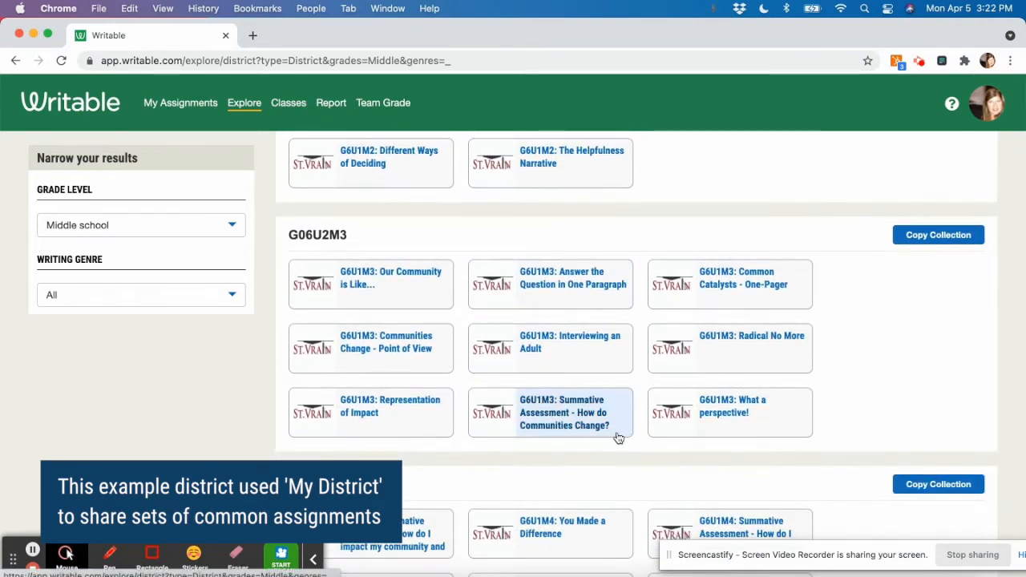
pyautogui.click(698, 351)
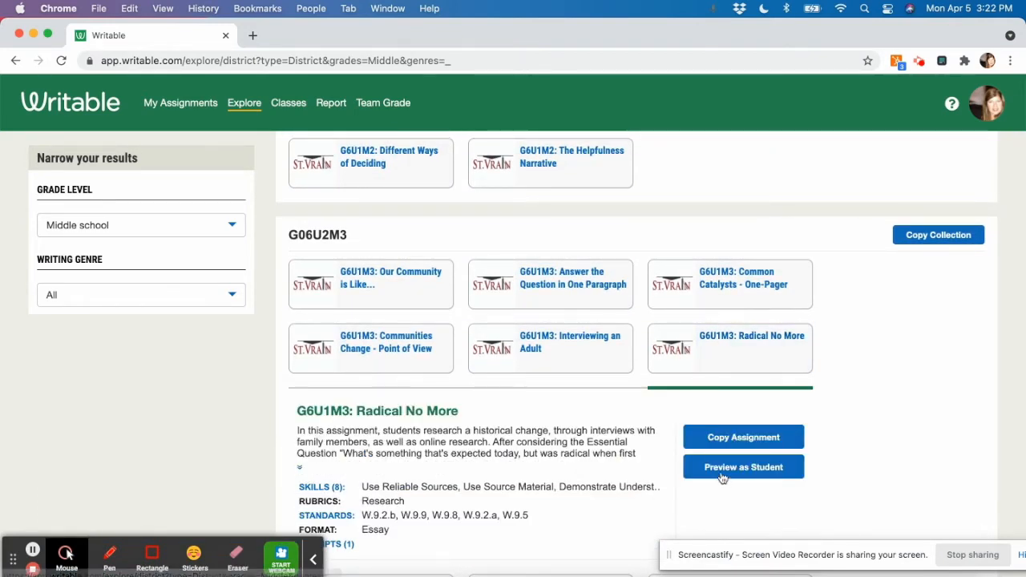
pyautogui.click(724, 443)
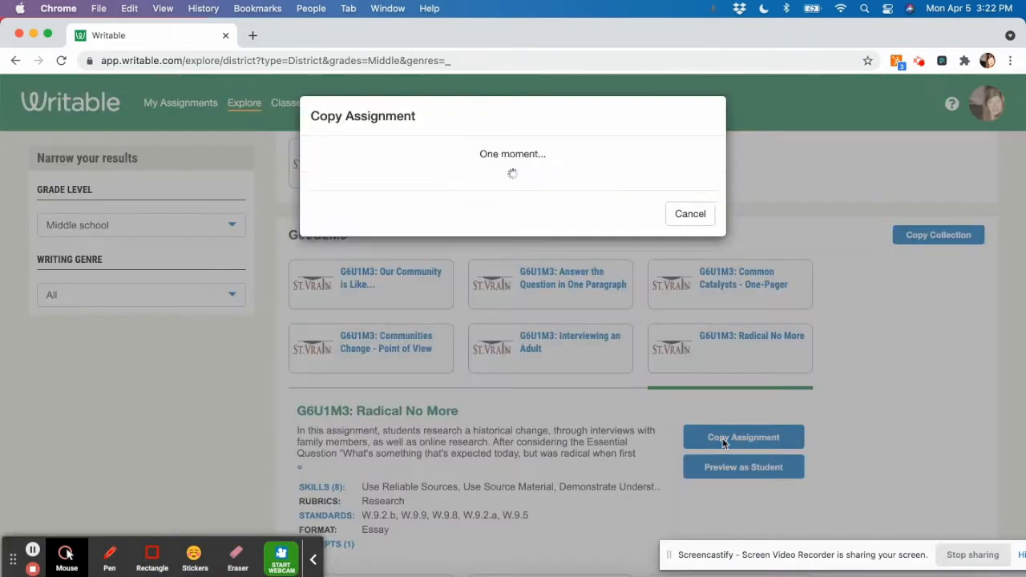
pyautogui.click(623, 202)
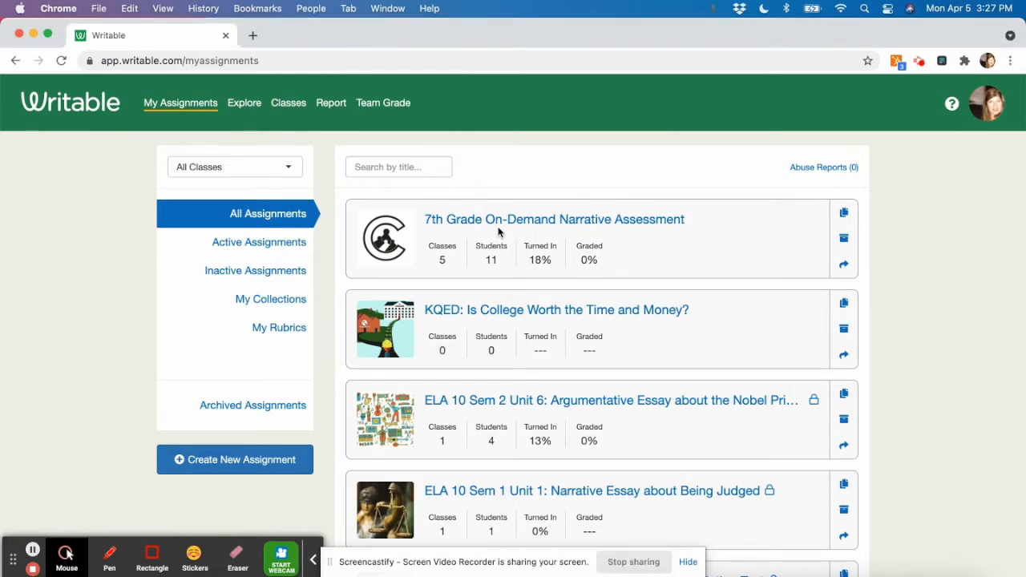
# Open the assignment KQED: Is College Worth the Time and Money? for editing and review its prompt and rubric items
pyautogui.click(503, 340)
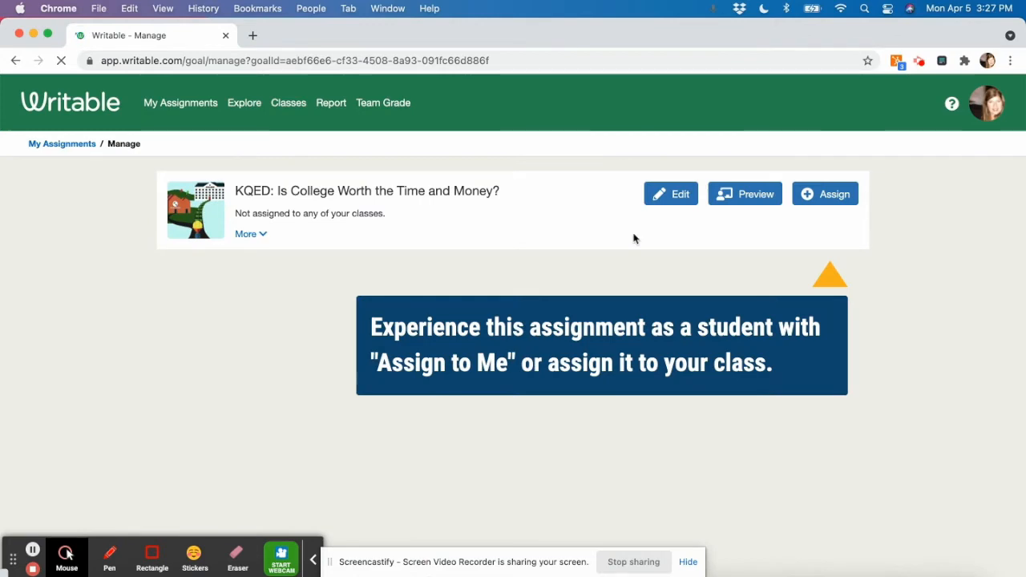
pyautogui.click(662, 198)
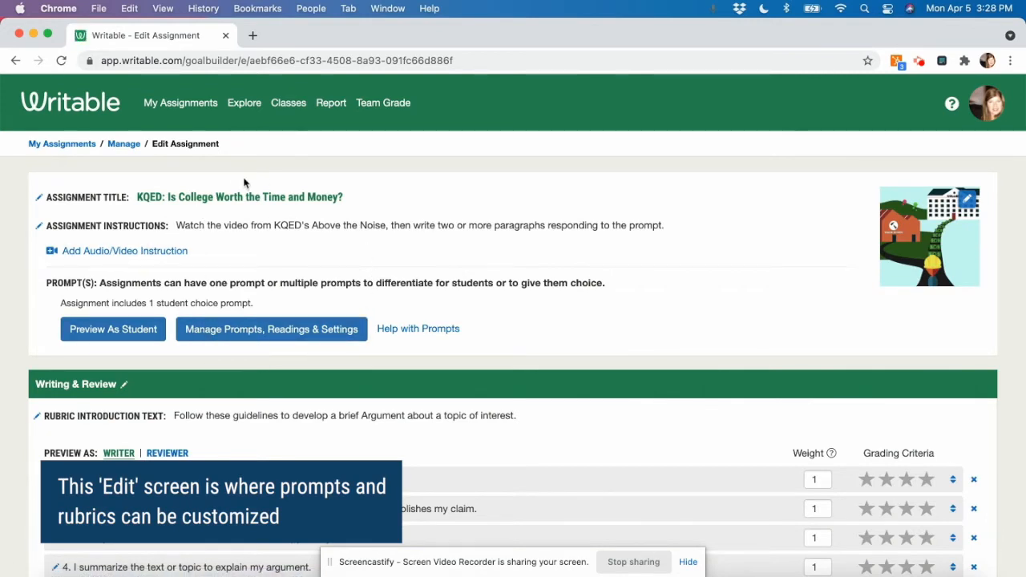
pyautogui.scroll(-1, 264, 266)
pyautogui.scroll(1, 264, 266)
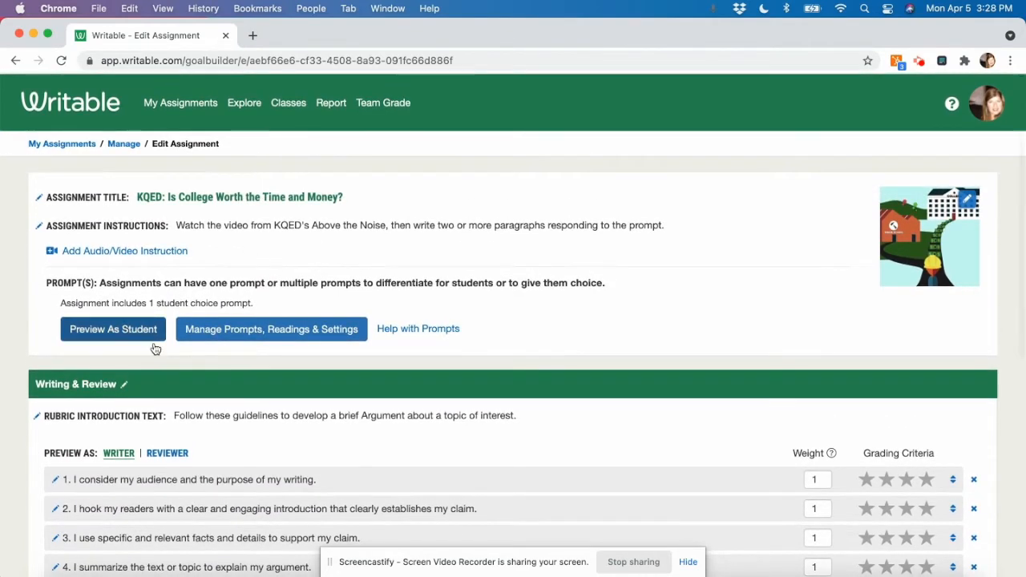
pyautogui.scroll(-2, 315, 242)
pyautogui.scroll(-1, 275, 366)
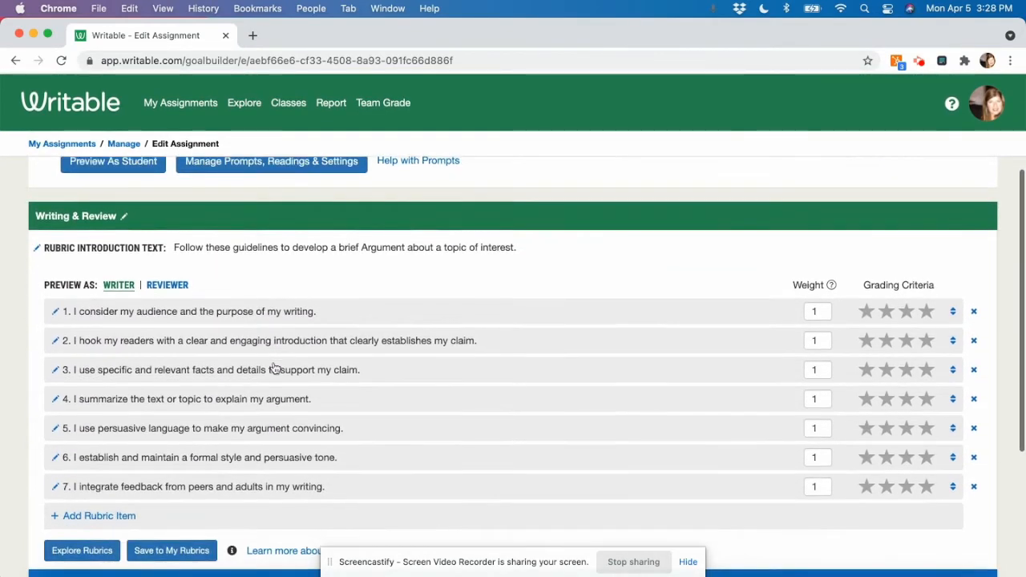
pyautogui.scroll(-1, 275, 369)
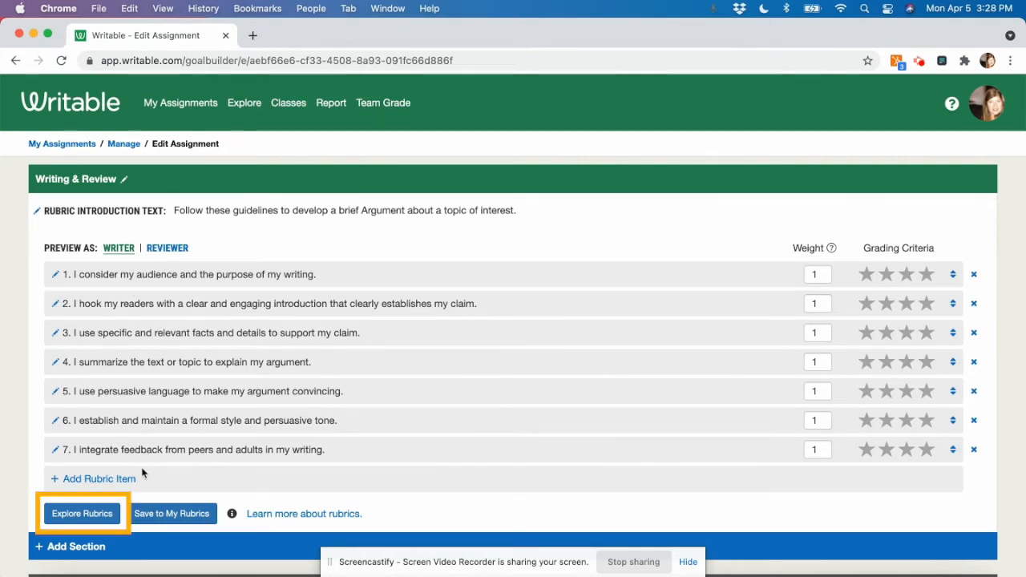
# Find the high school Argumentative rubrics and replace the assignment's rubric with the district rubric Argument: Short Response (HS)
pyautogui.click(85, 520)
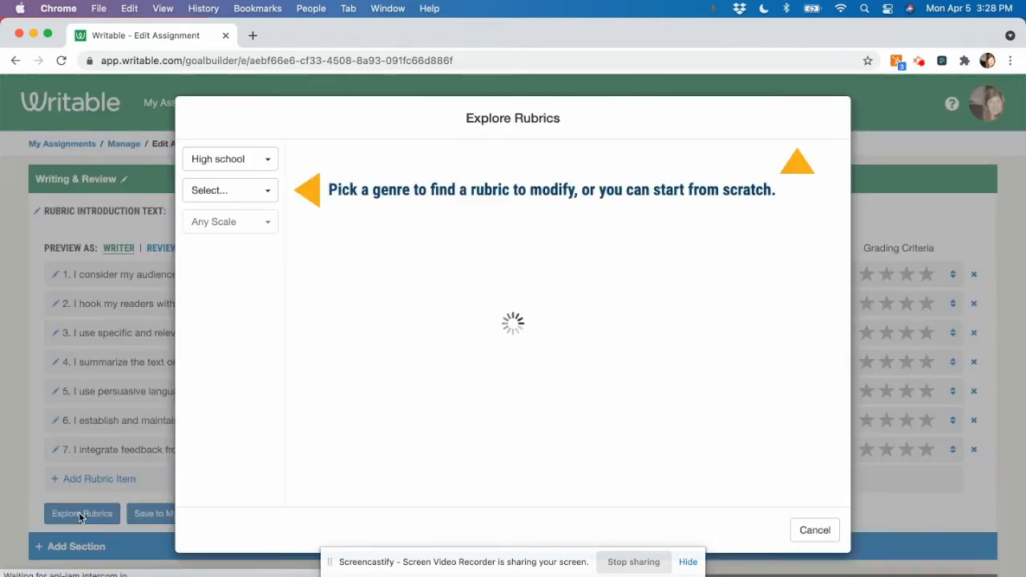
pyautogui.click(256, 187)
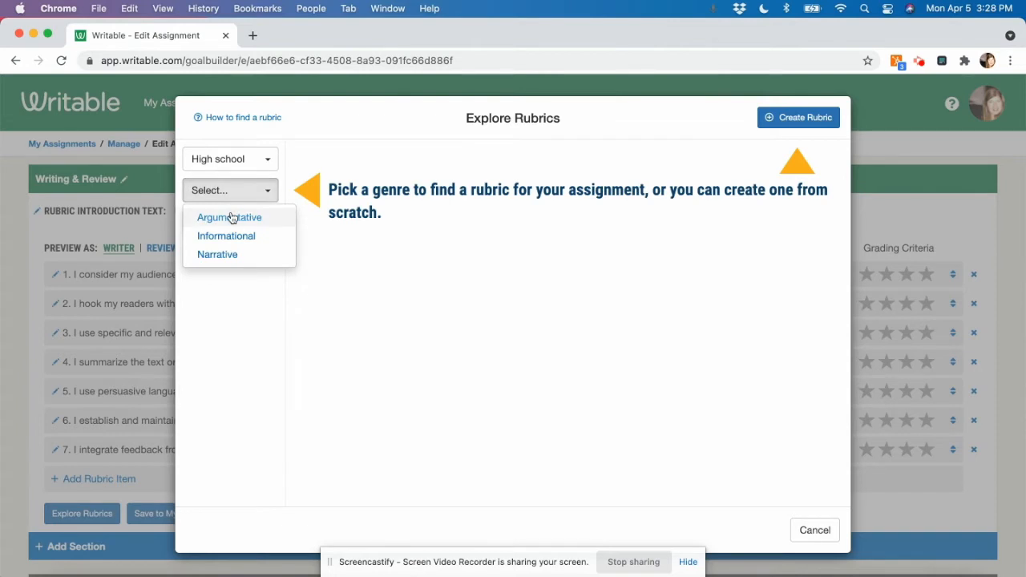
pyautogui.click(232, 215)
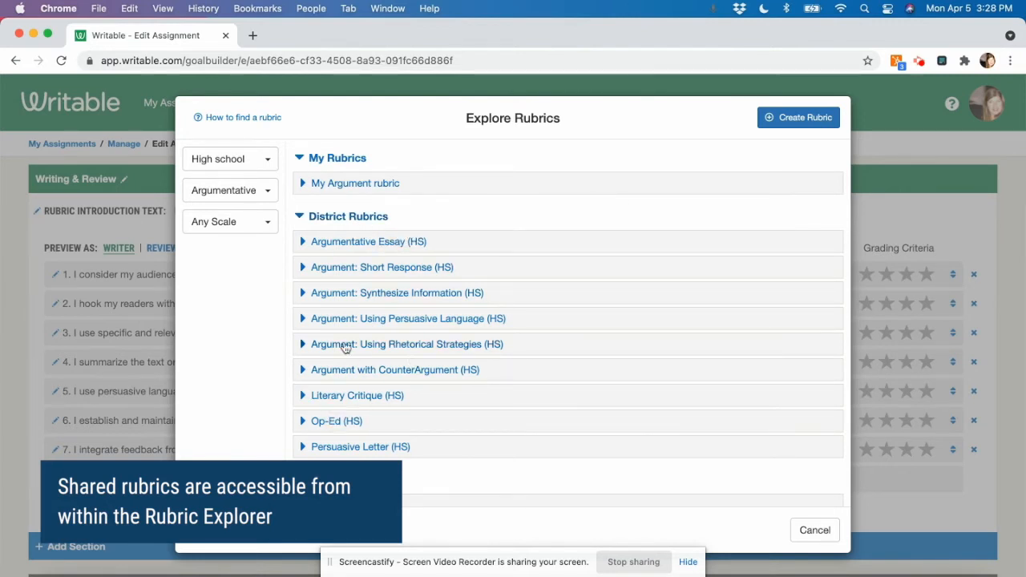
pyautogui.click(304, 268)
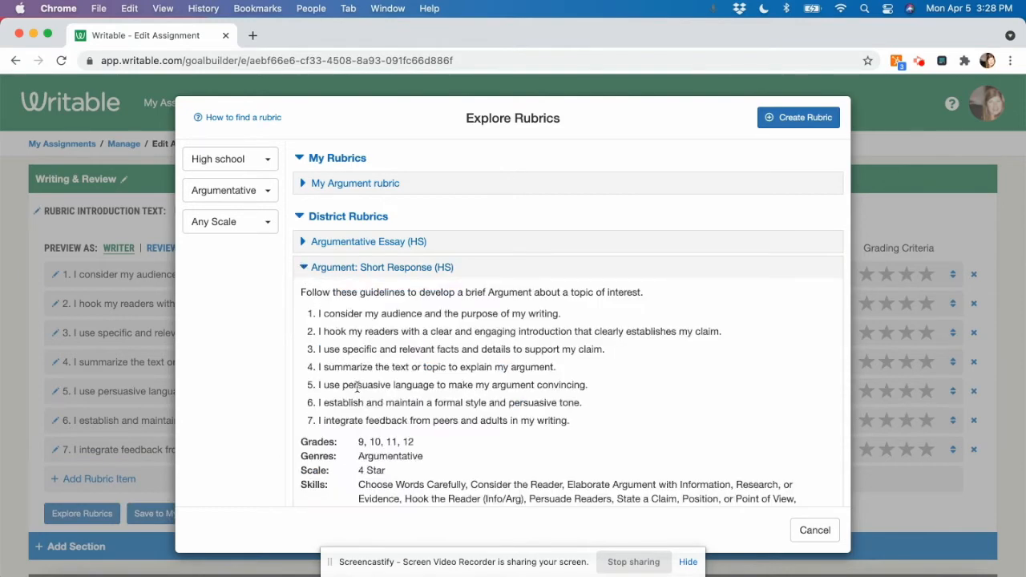
pyautogui.scroll(-3, 416, 397)
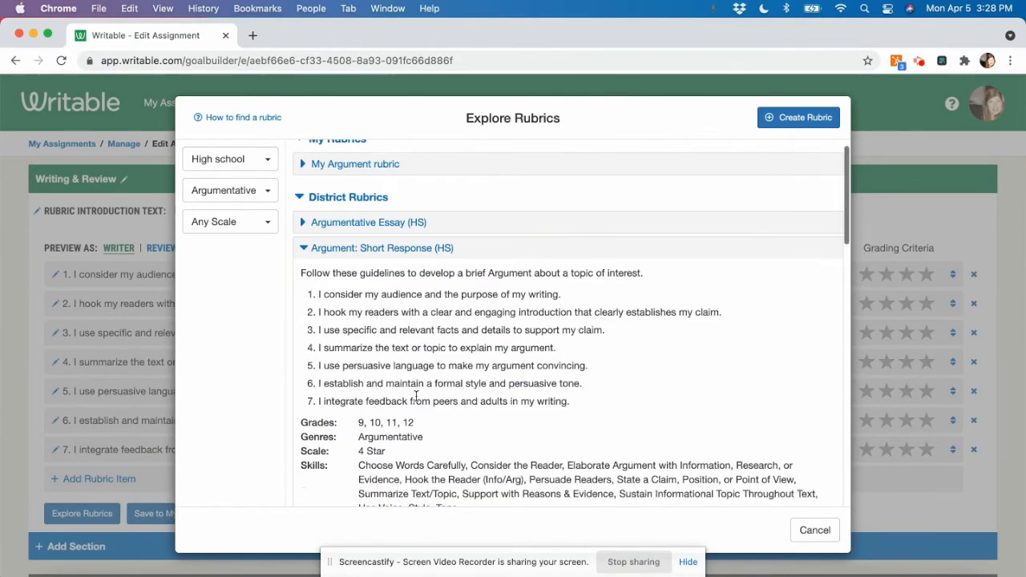
pyautogui.click(329, 486)
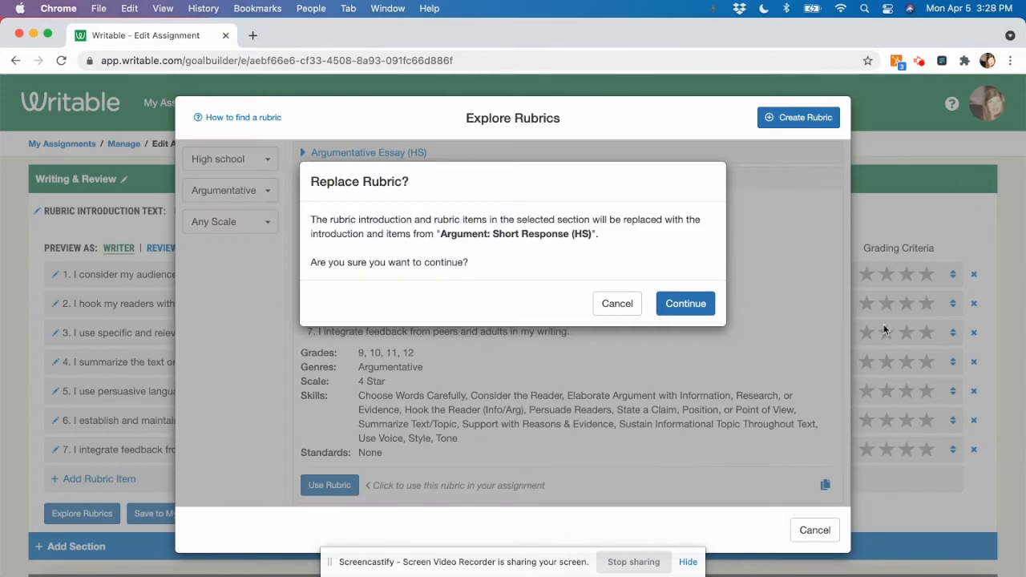
pyautogui.click(700, 305)
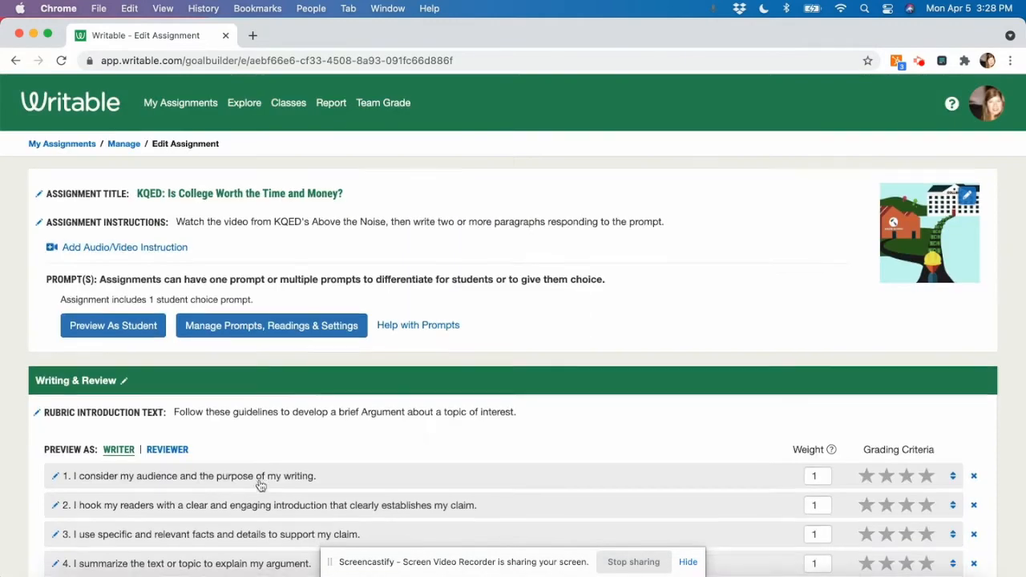
pyautogui.scroll(-4, 261, 485)
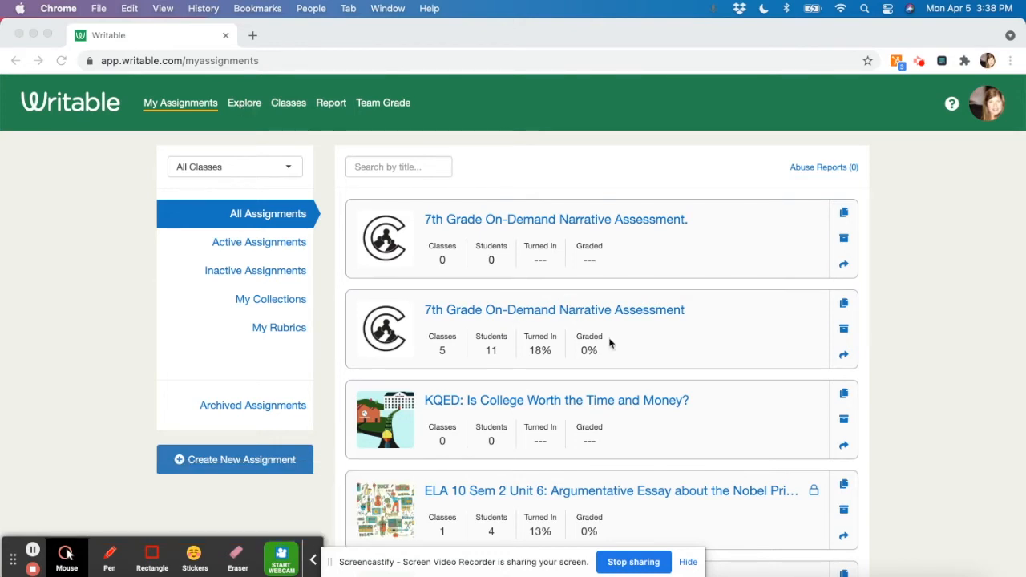
# Open the unassigned 7th Grade On-Demand Narrative Assessment and expand its details to show the shared assessment option
pyautogui.click(629, 246)
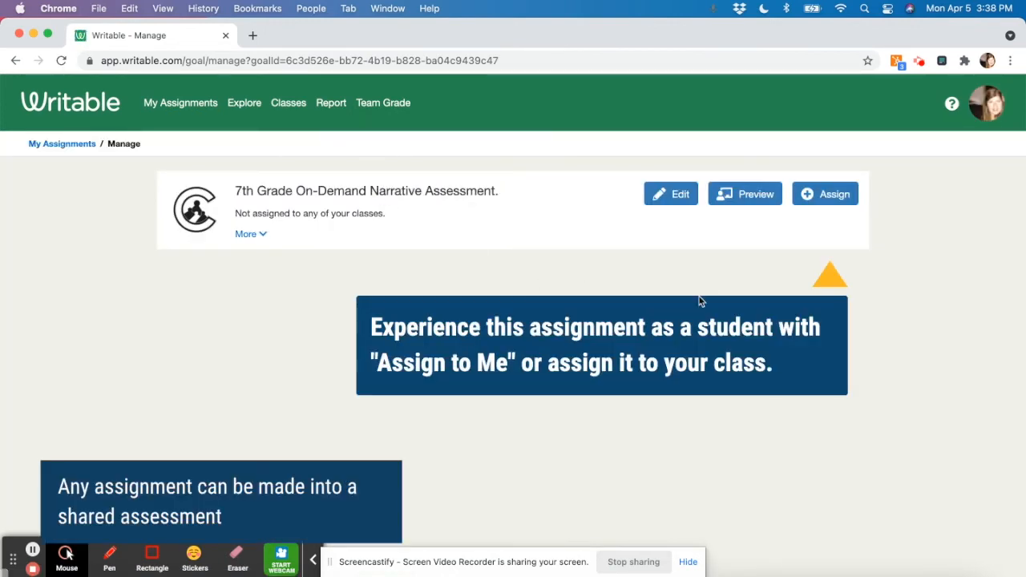
pyautogui.click(249, 237)
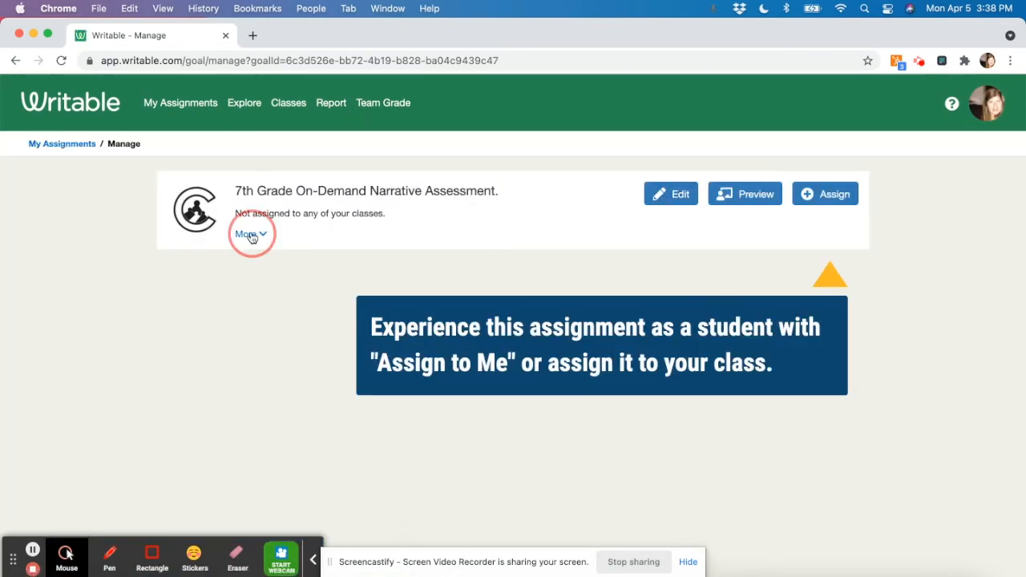
pyautogui.click(250, 238)
pyautogui.click(251, 238)
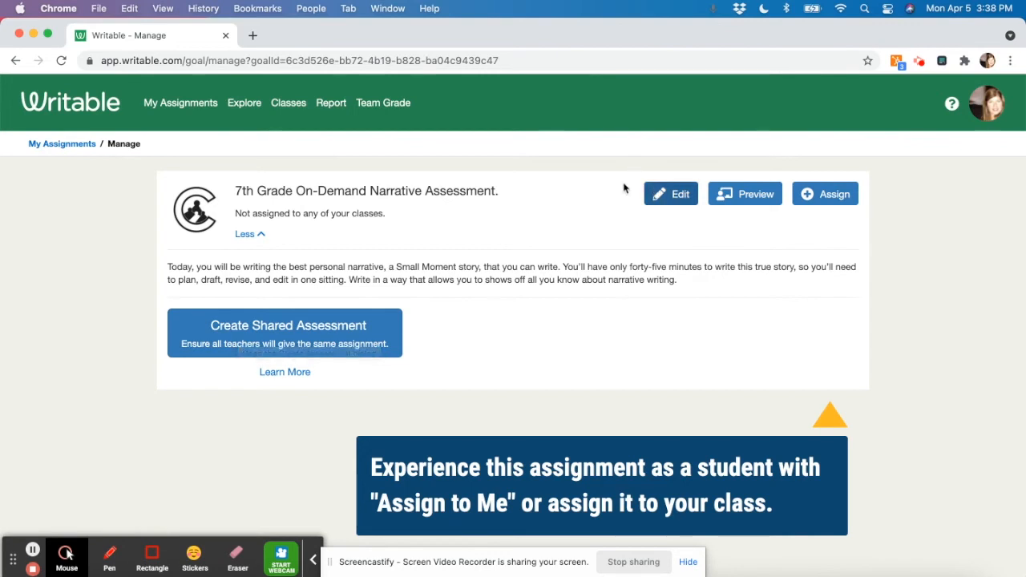
# Return to the assignment list and open the assessment settings of the 7th Grade On-Demand Narrative Assessment already assigned to classes
pyautogui.click(63, 145)
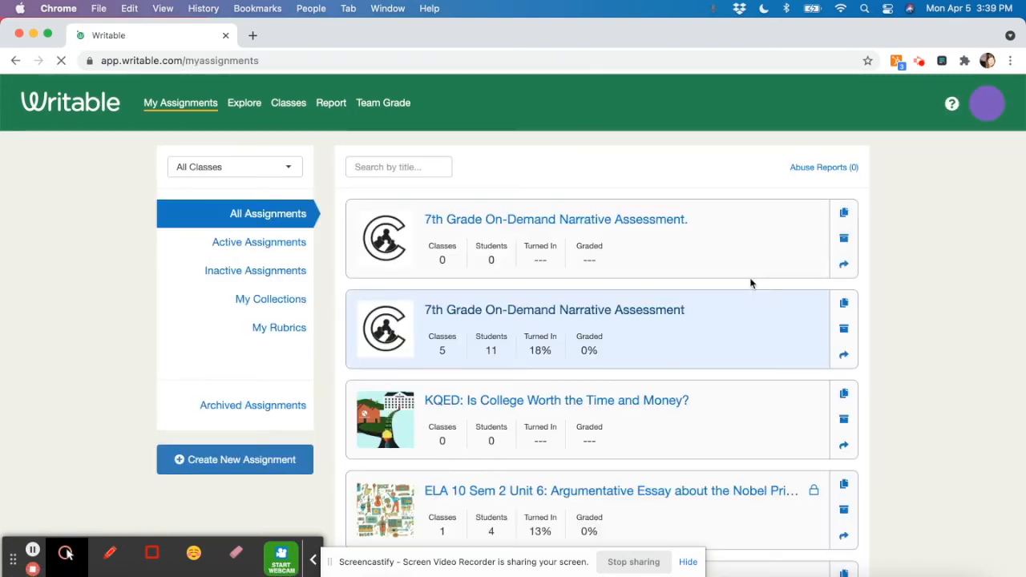
pyautogui.click(657, 325)
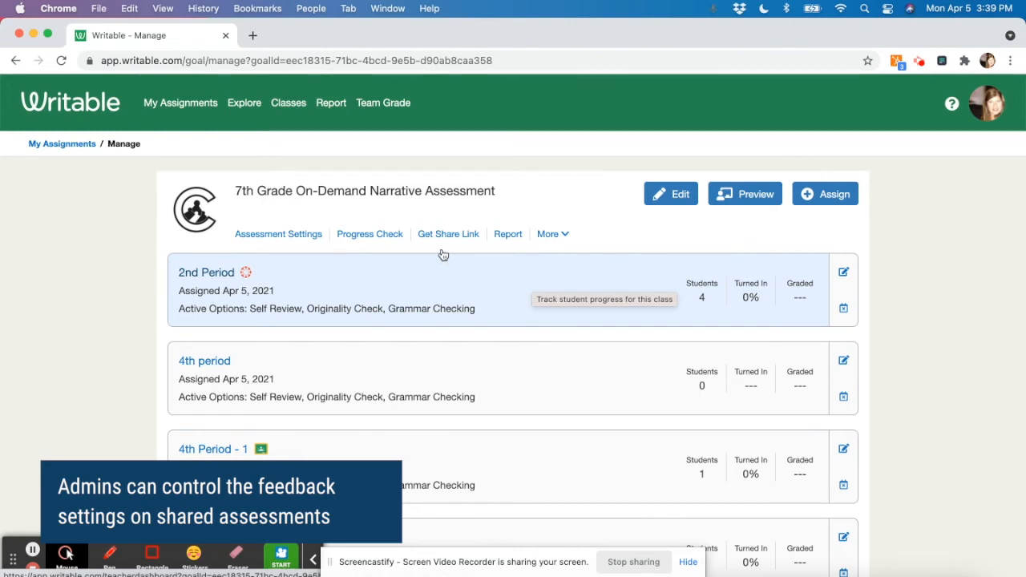
pyautogui.click(269, 238)
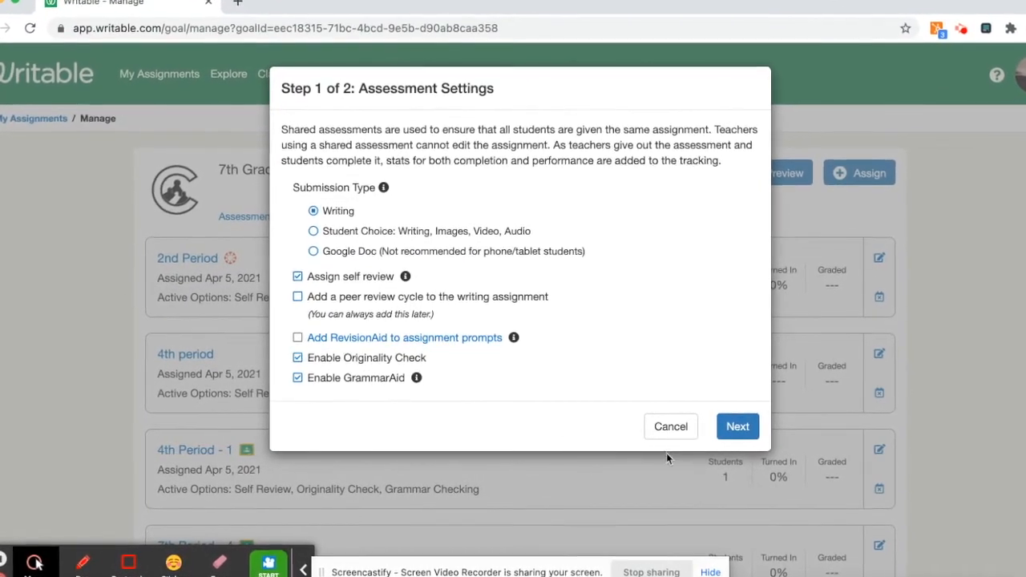
# Look through the schools whose teachers can be given the shared assessment, and leave the assessment settings without updating them
pyautogui.click(734, 431)
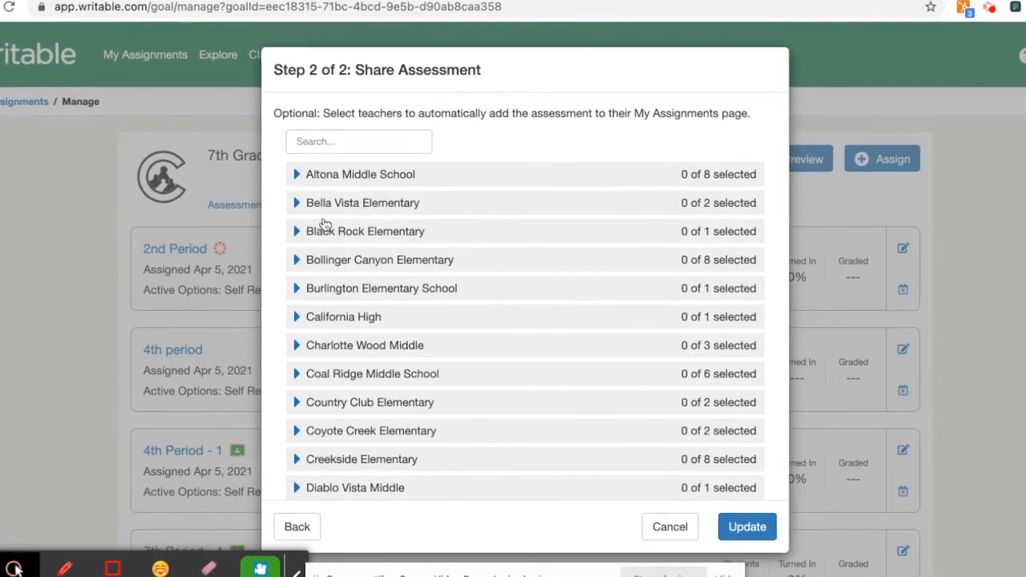
pyautogui.scroll(-3, 339, 344)
pyautogui.scroll(3, 403, 344)
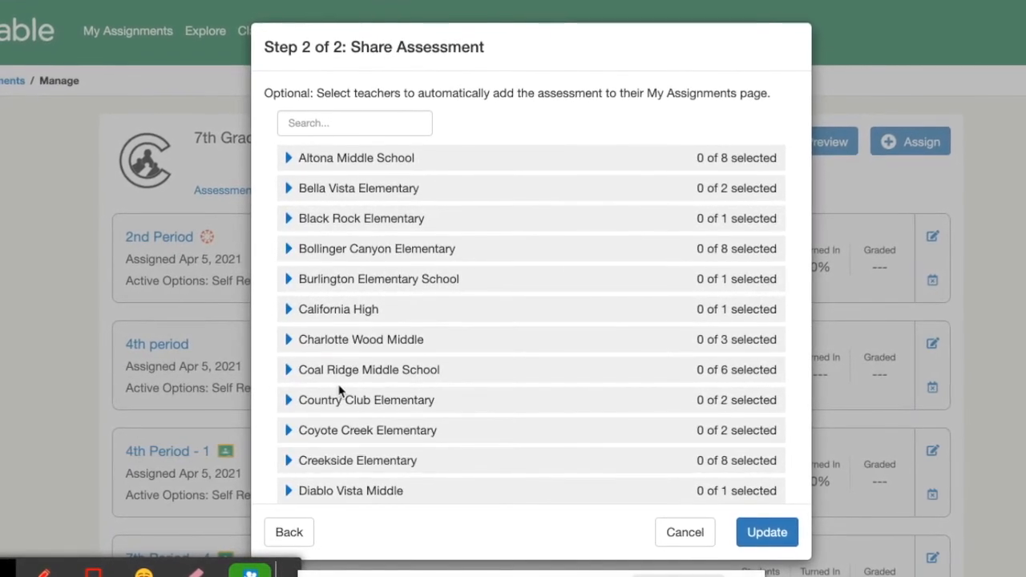
pyautogui.click(690, 533)
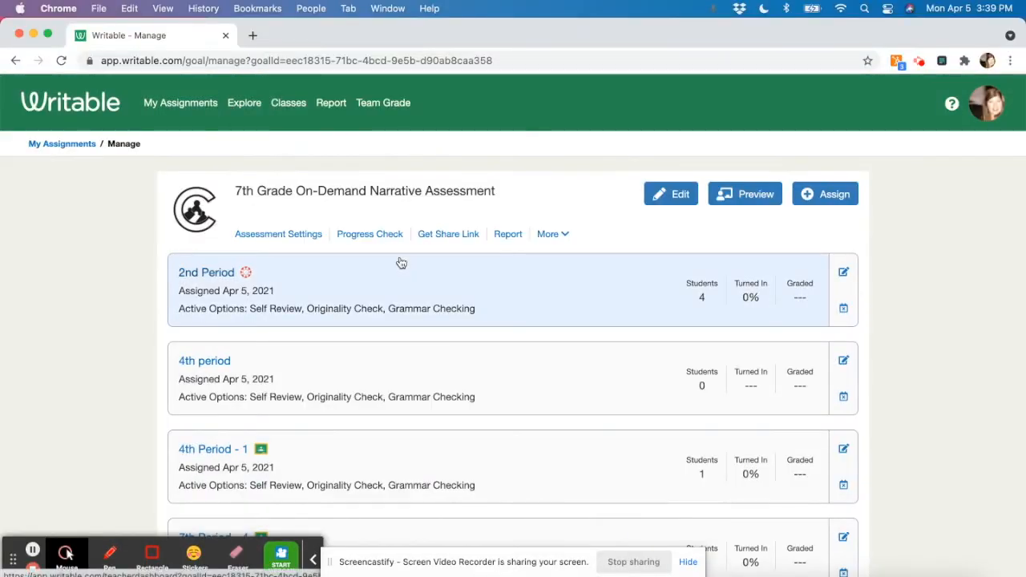
# Review the assessment's progress check by school, including Trail Ridge Middle School, and view its shareable link, closing both dialogs
pyautogui.click(370, 234)
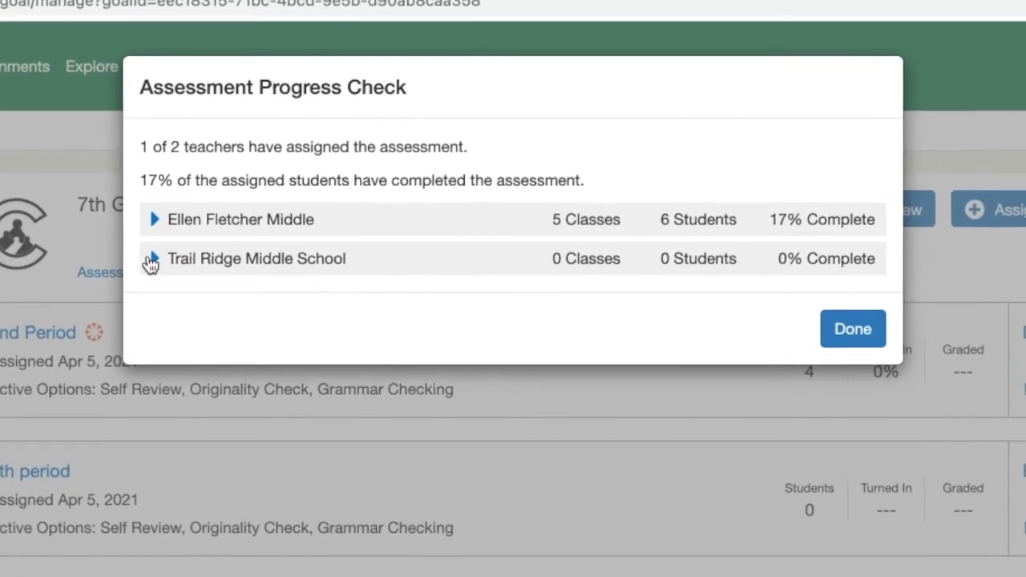
pyautogui.click(174, 254)
pyautogui.click(134, 268)
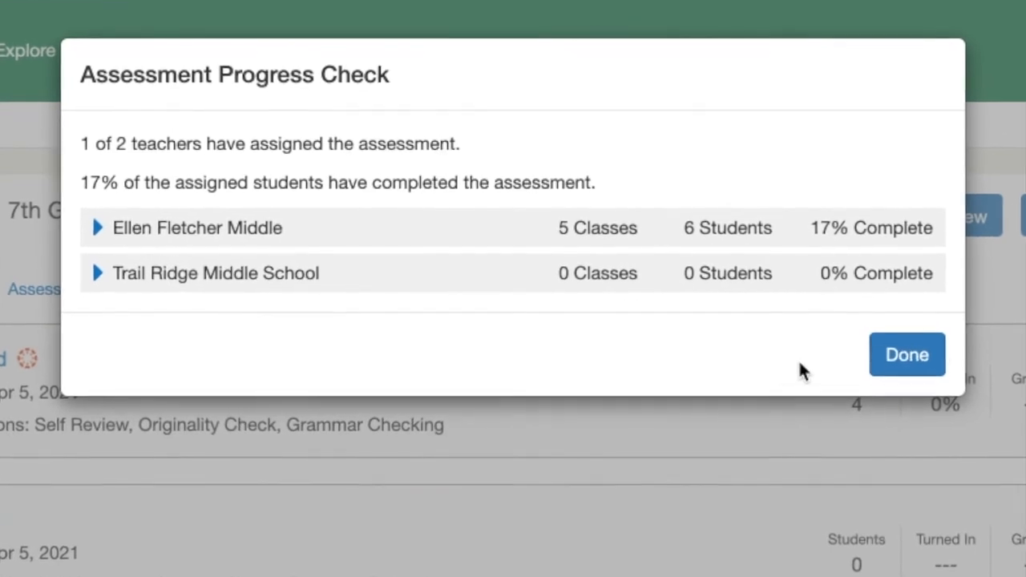
pyautogui.click(882, 357)
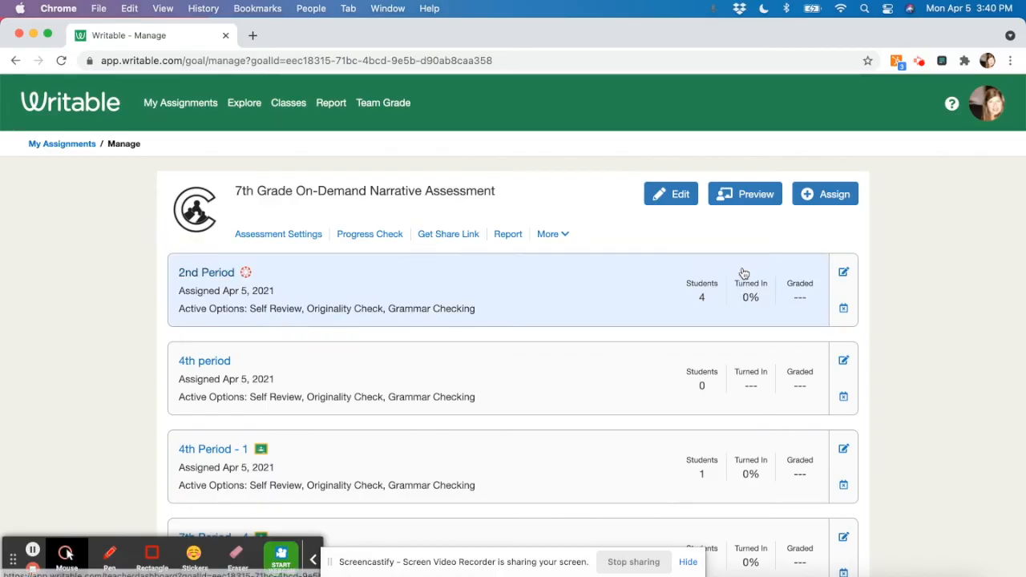
pyautogui.click(447, 234)
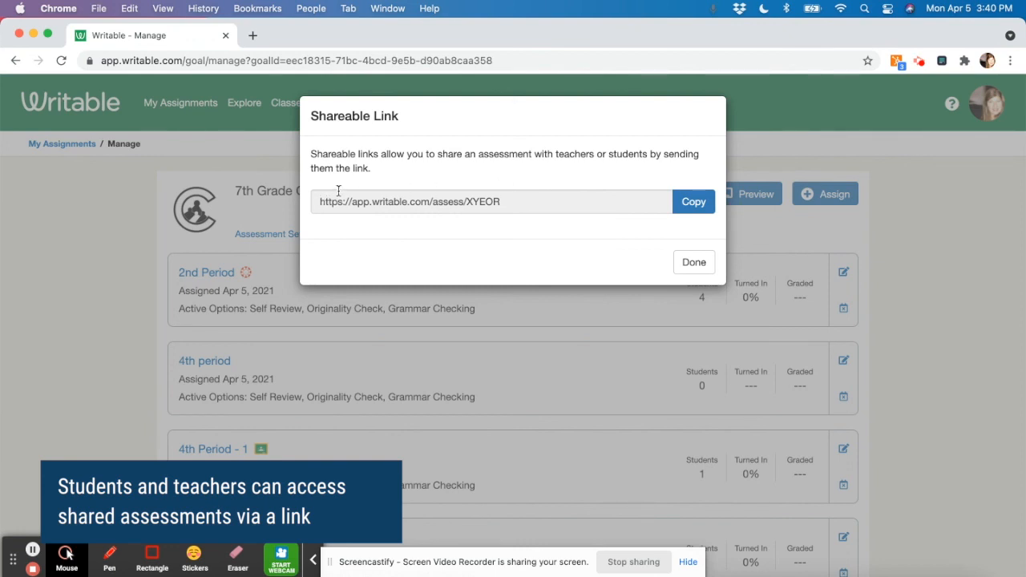
pyautogui.click(694, 263)
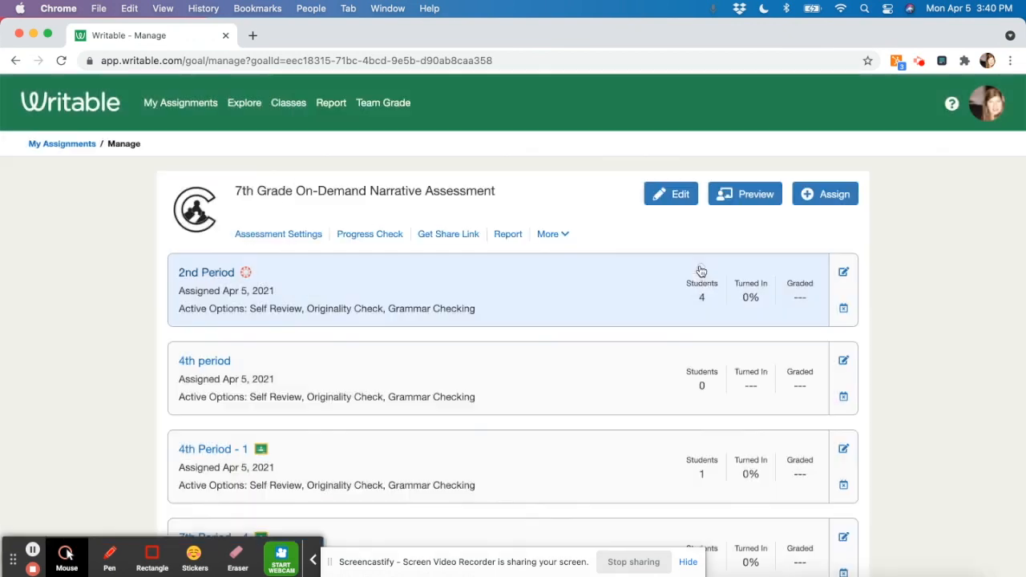